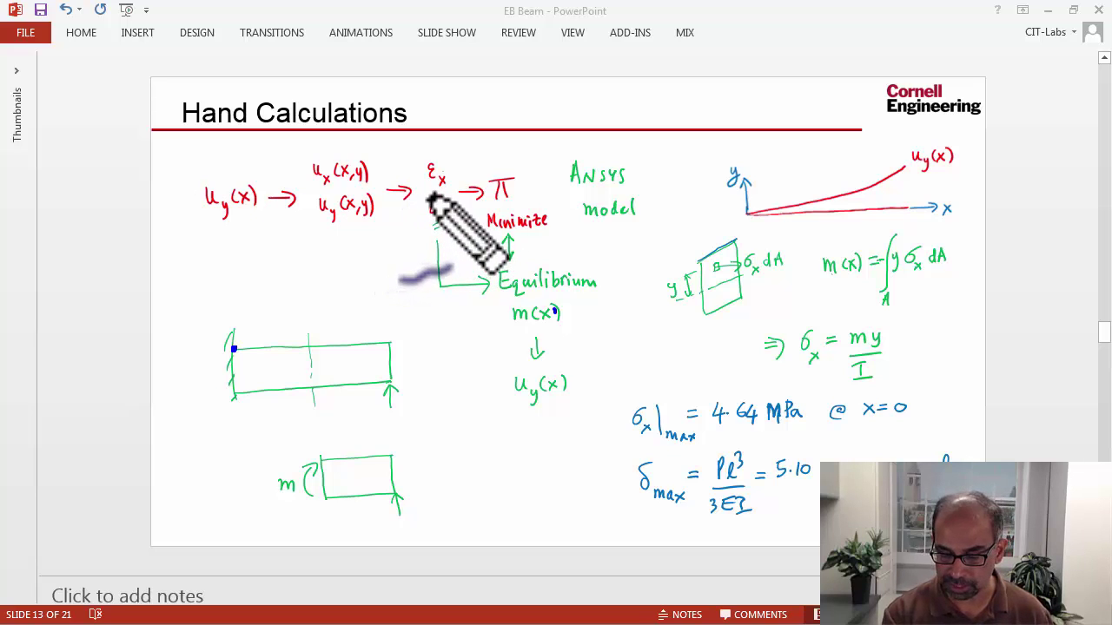
Ink a handwritten note on the Hand Calculations slide.
left_click_drag(438, 200, 444, 225)
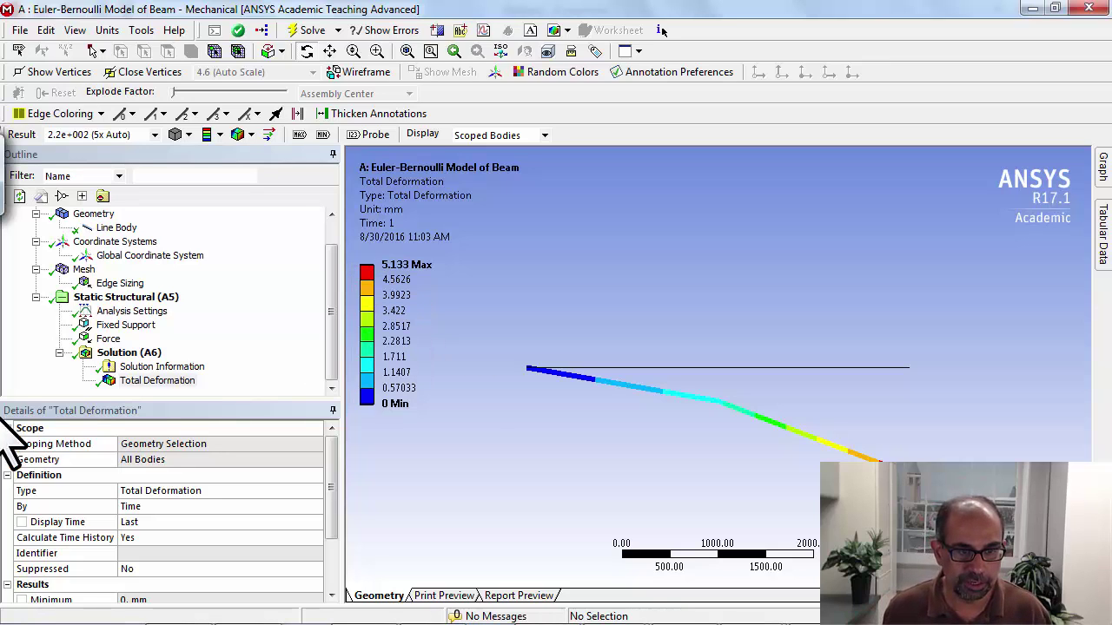
Select Solution (A6), look through the Stress result list without adding one, then open the Tools list.
left_click(126, 353)
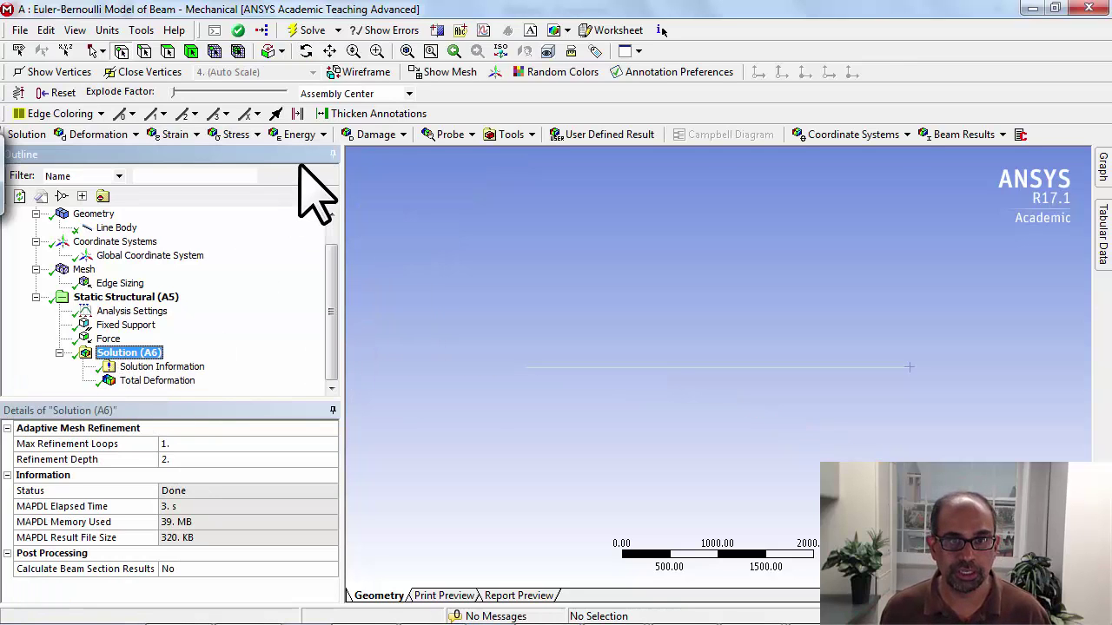
left_click(251, 136)
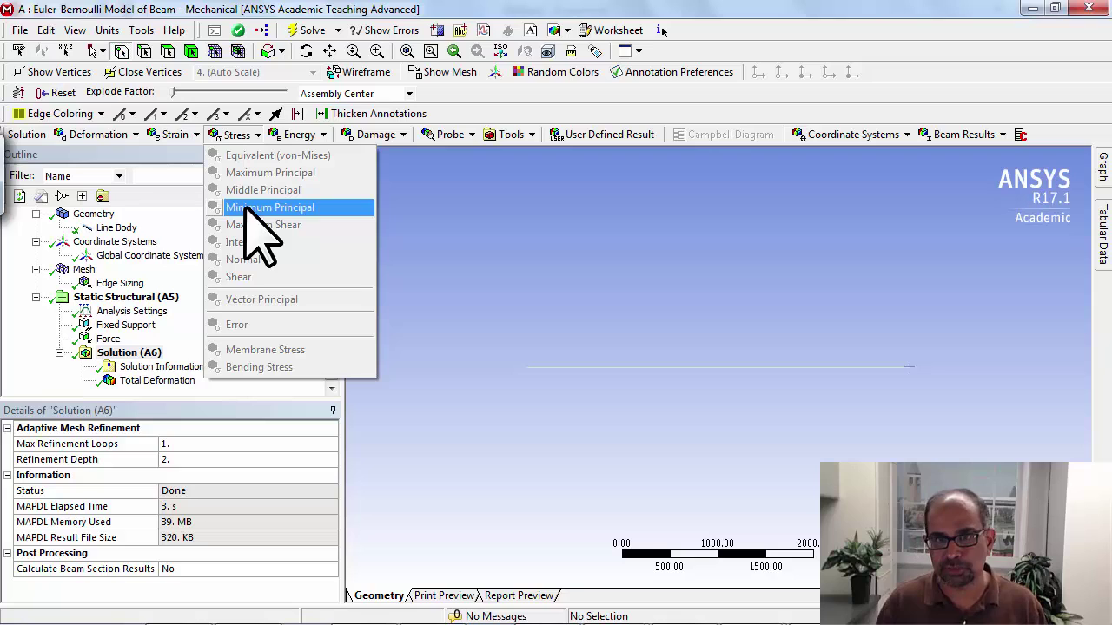
left_click(547, 203)
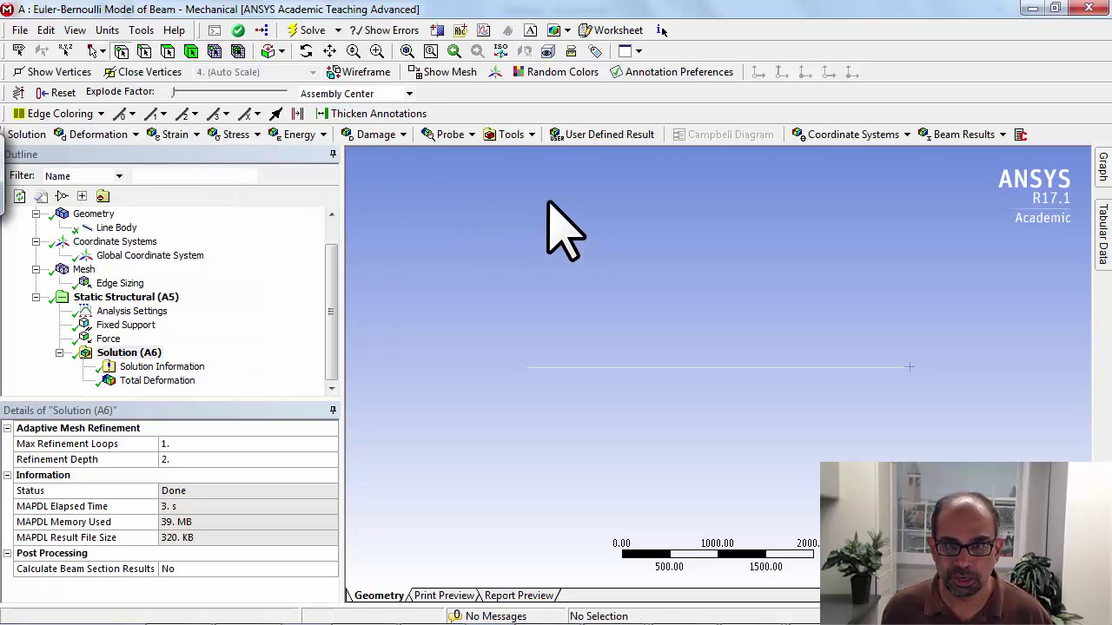
left_click(527, 137)
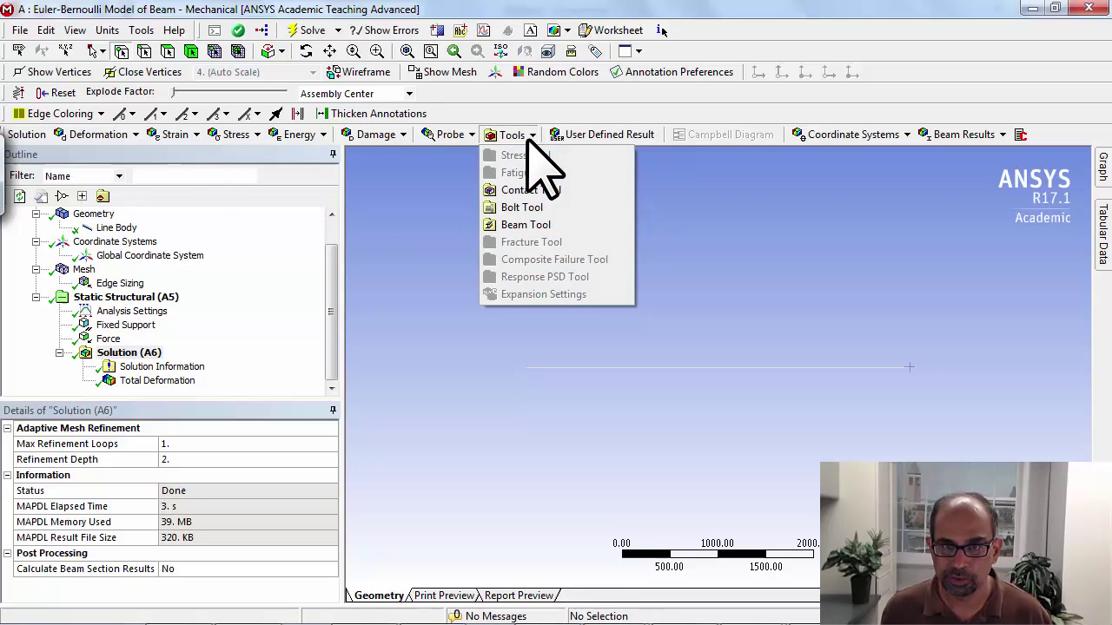
Insert a Beam Tool under Solution and add Maximum and Minimum Bending Stress results to it.
left_click(526, 226)
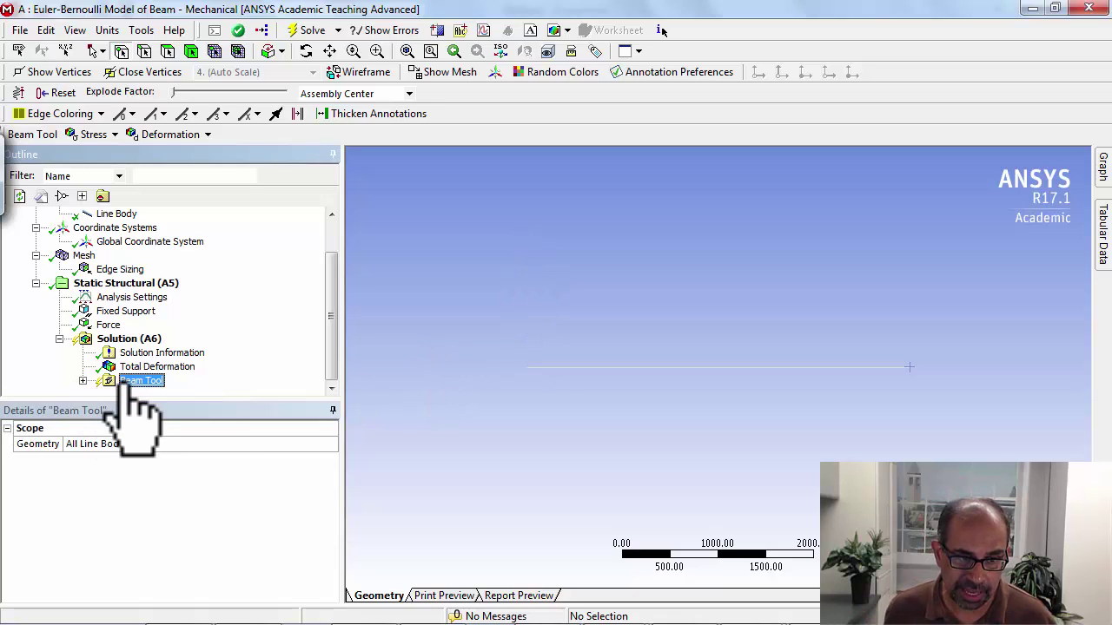
left_click(83, 381)
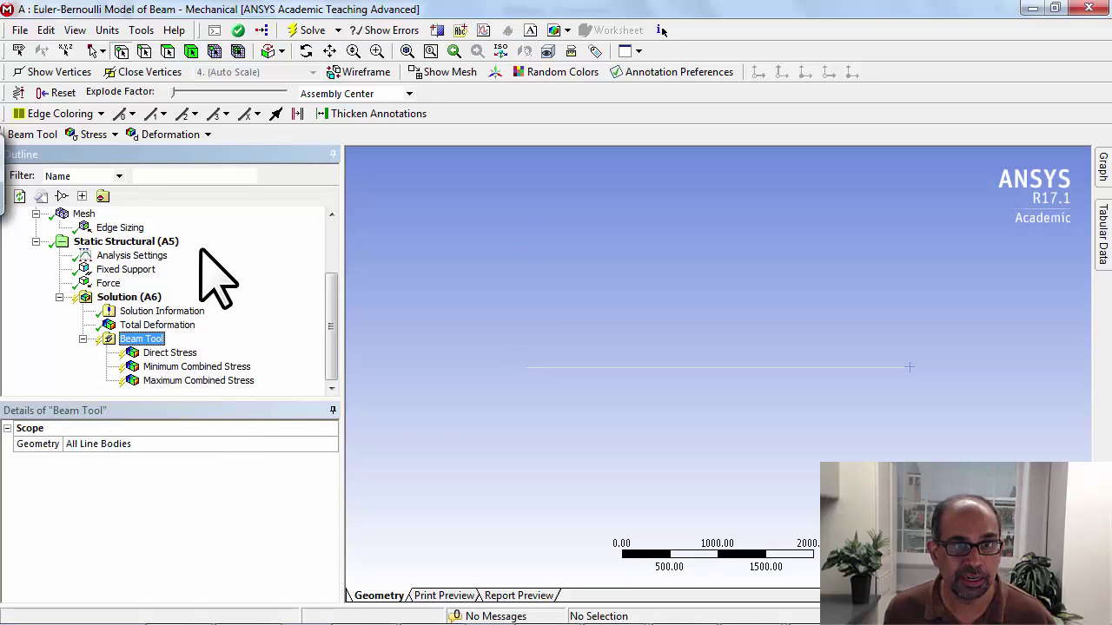
left_click(111, 135)
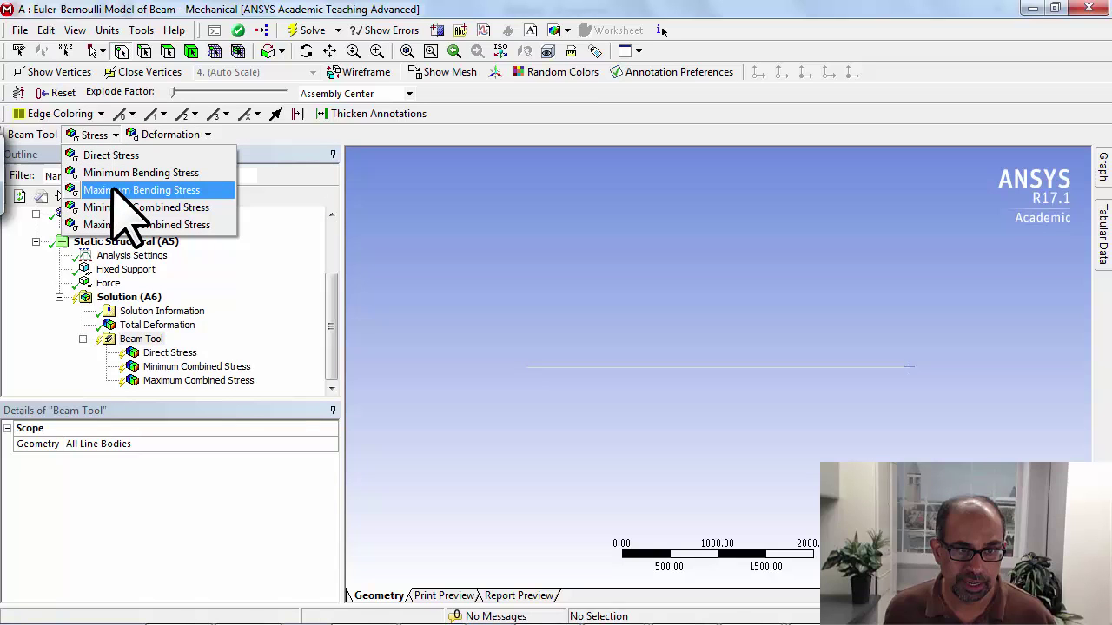
left_click(126, 190)
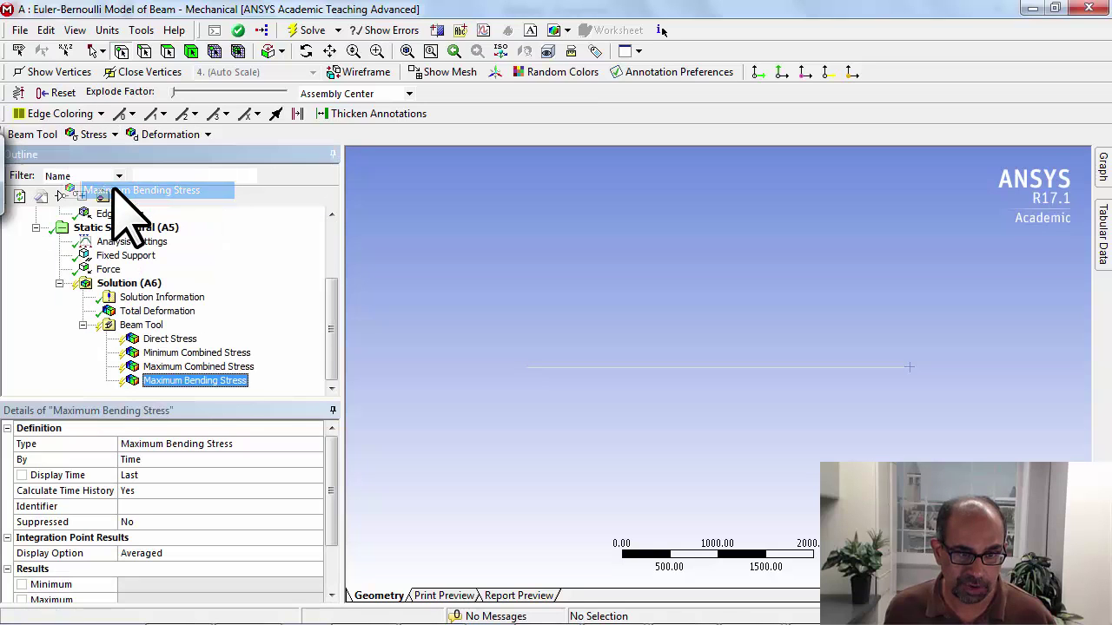
left_click(95, 135)
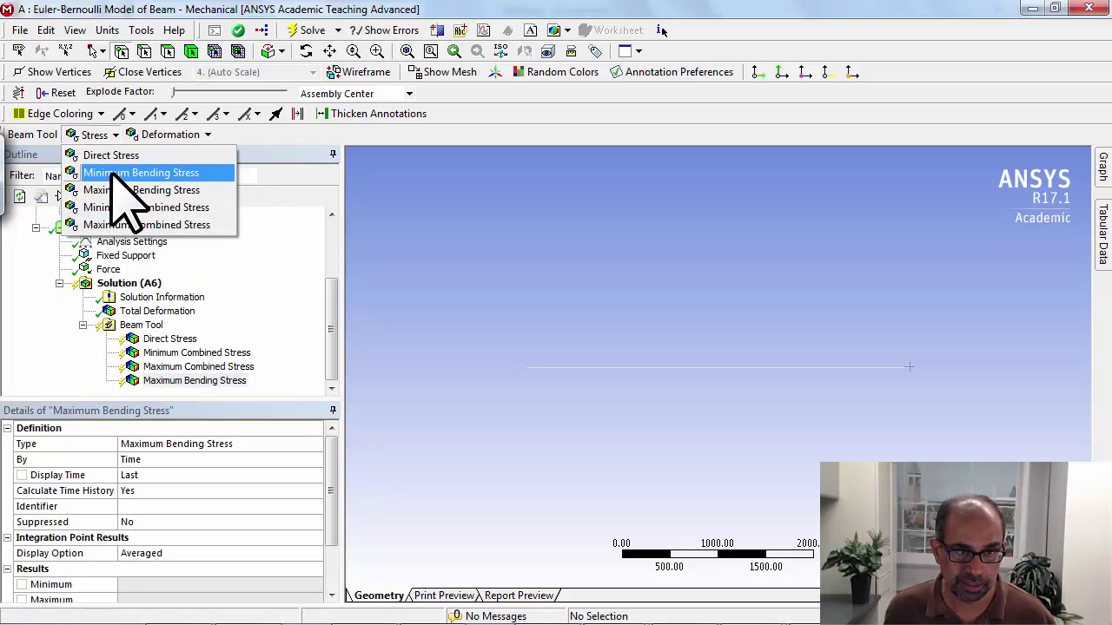
left_click(121, 173)
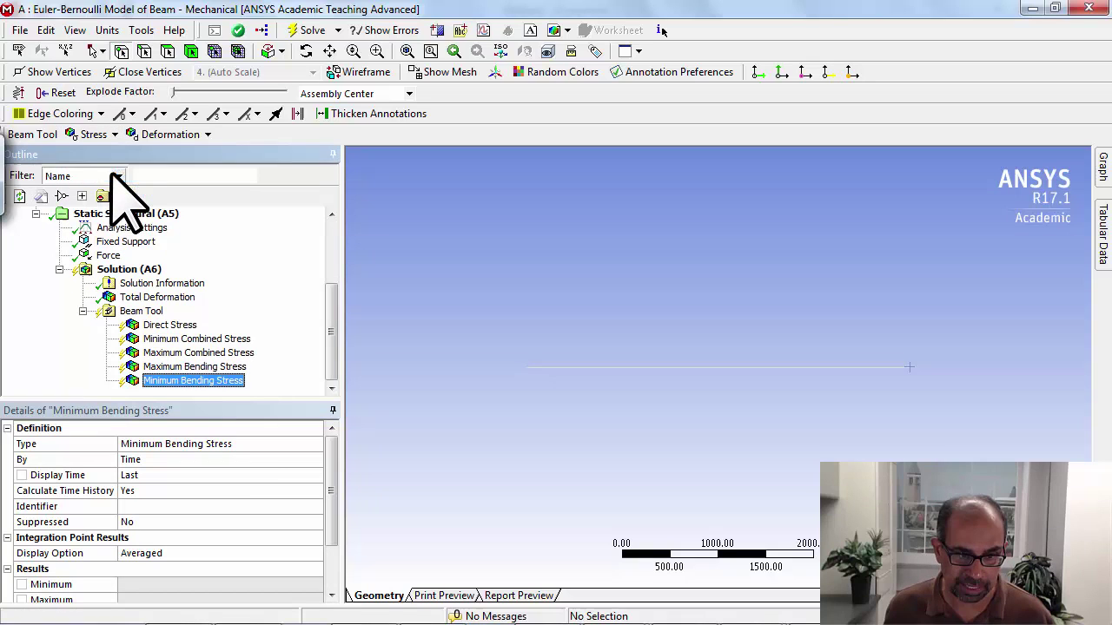
Evaluate all Beam Tool results, display Maximum Bending Stress (4.6352 MPa), and check the unit system.
right_click(152, 313)
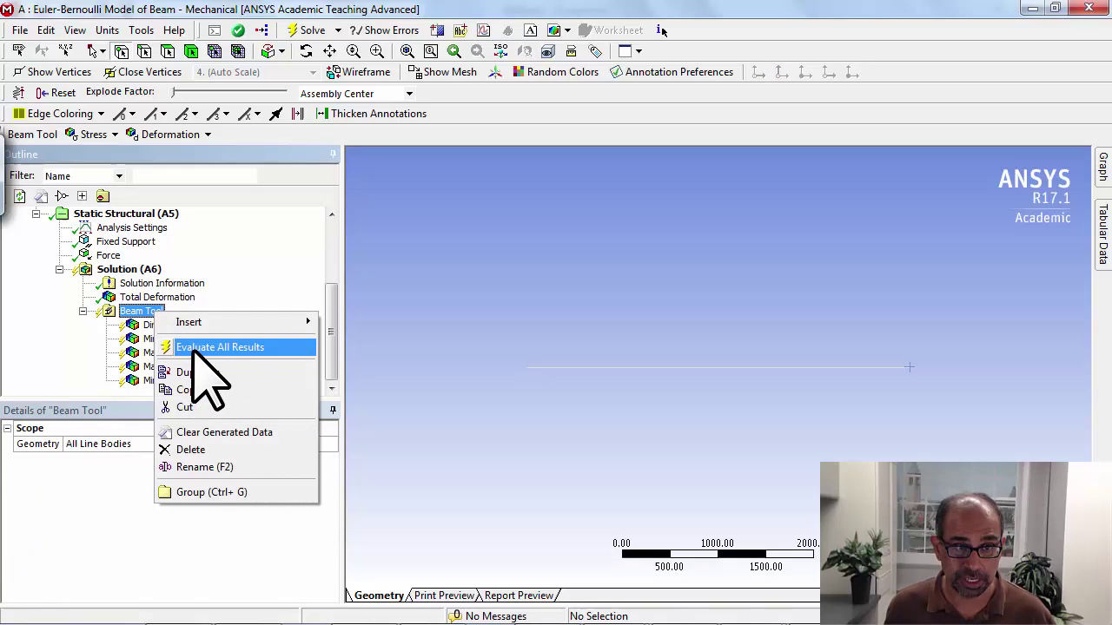
left_click(194, 347)
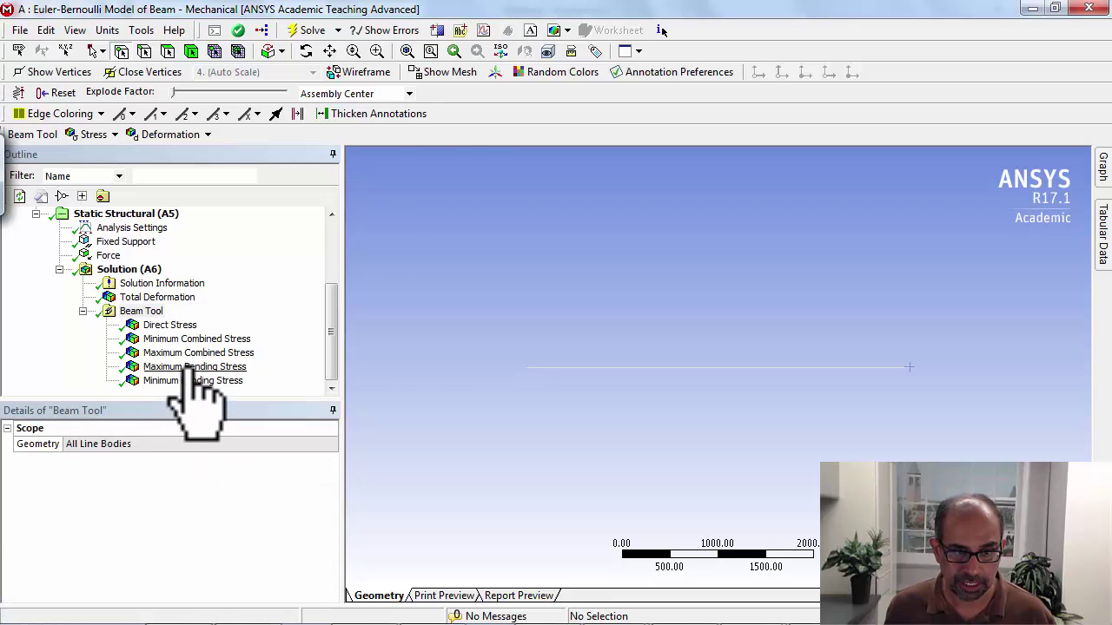
left_click(191, 369)
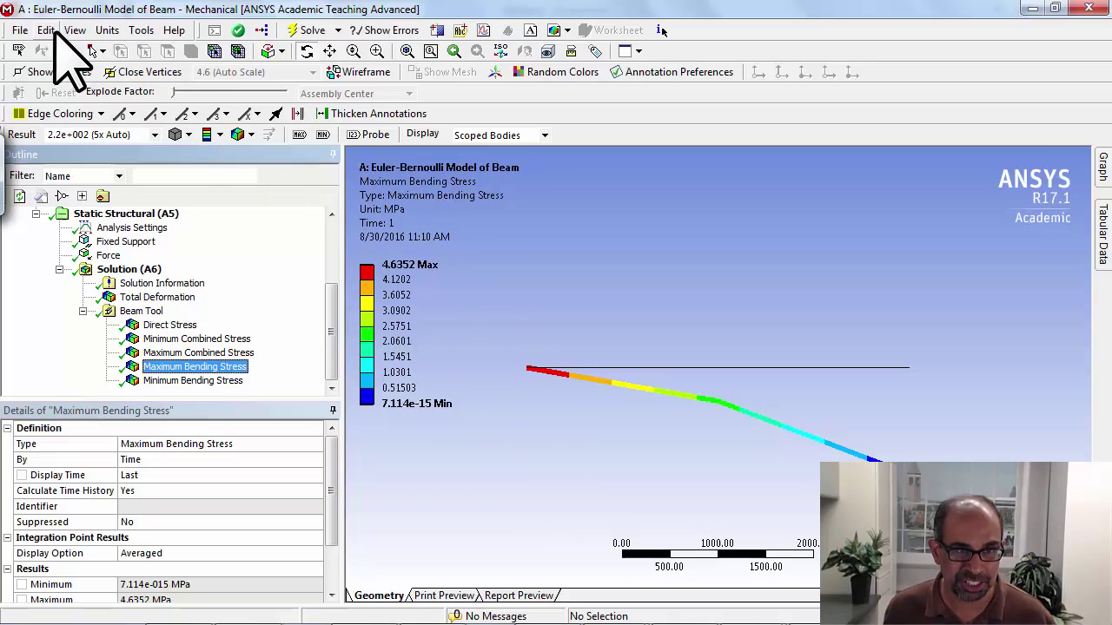
left_click(124, 31)
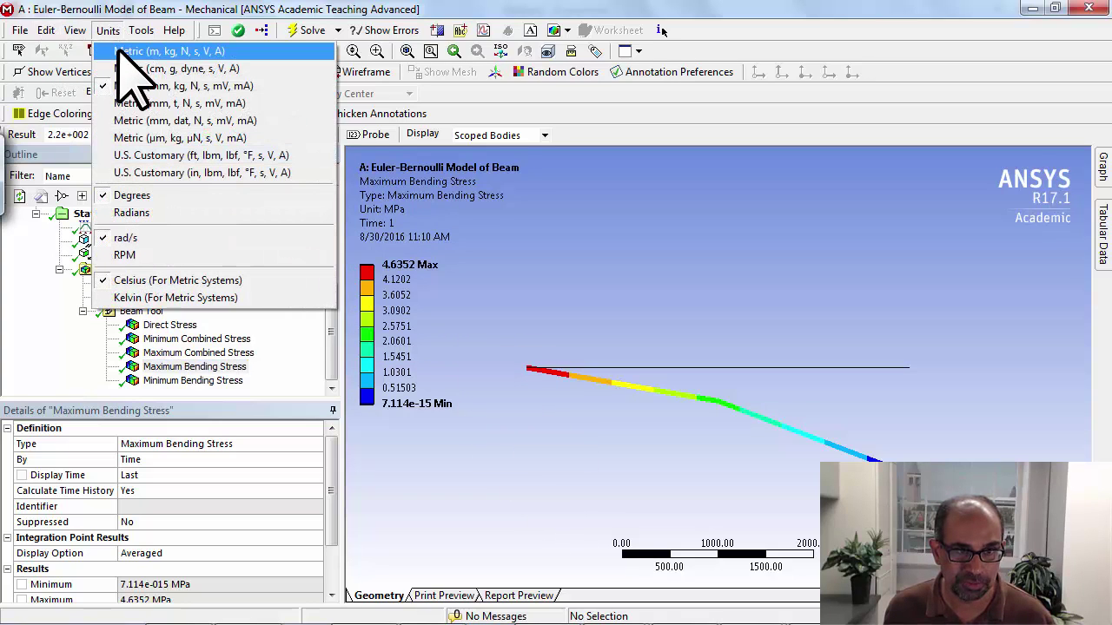
left_click(606, 278)
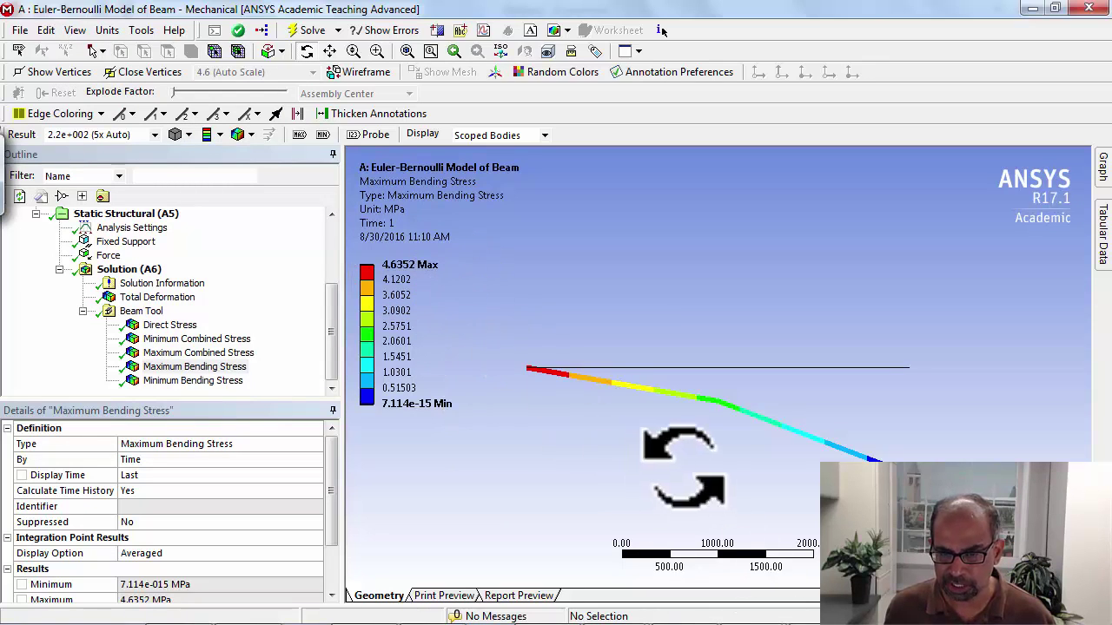
Show the line beam as a thick solid at 0.0 (Undeformed) scale, orbited into a 3-D view.
left_click(73, 30)
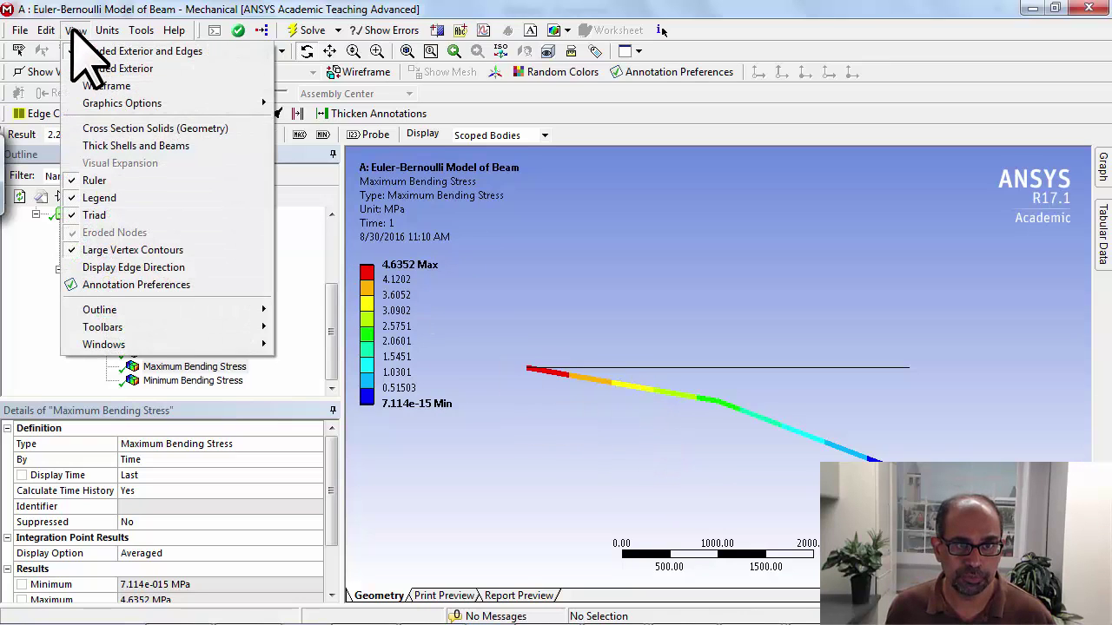
left_click(121, 146)
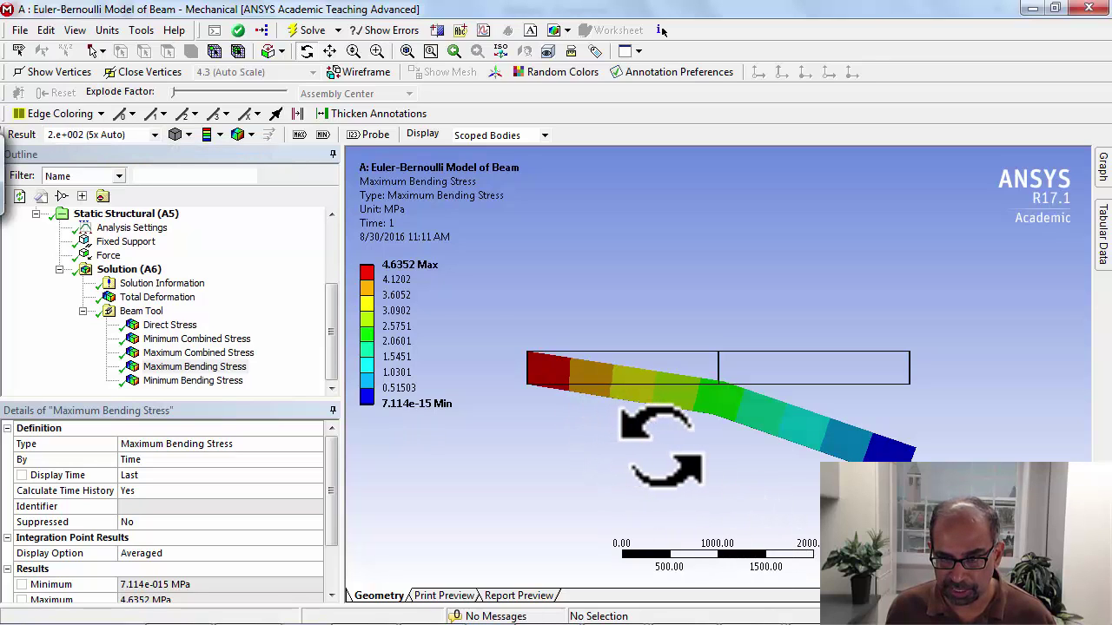
left_click(154, 136)
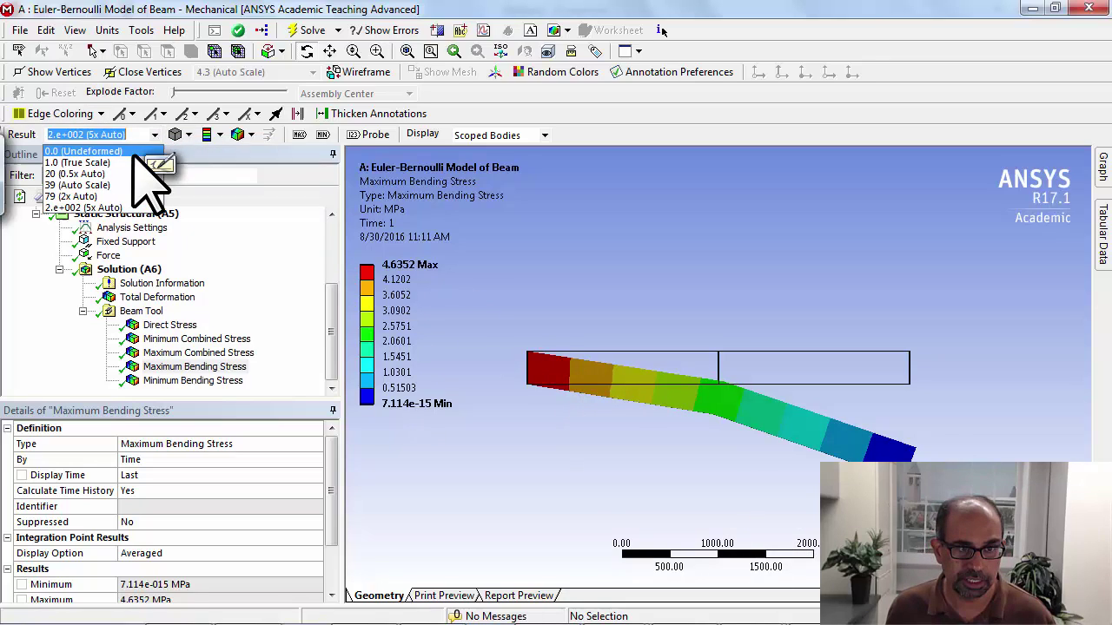
left_click(121, 152)
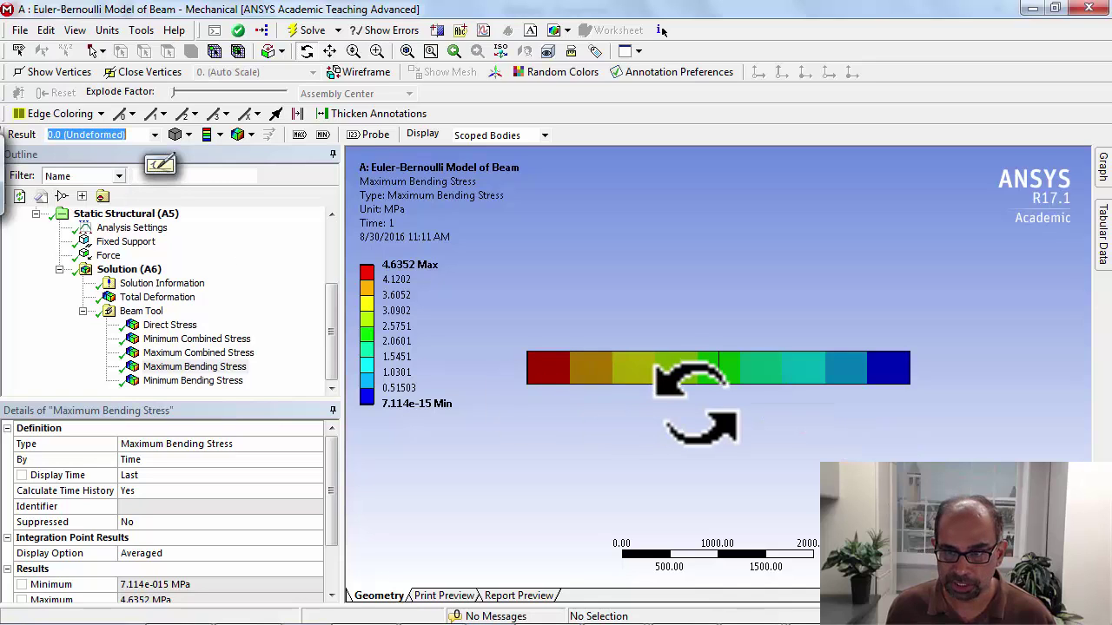
left_click_drag(732, 415, 685, 451)
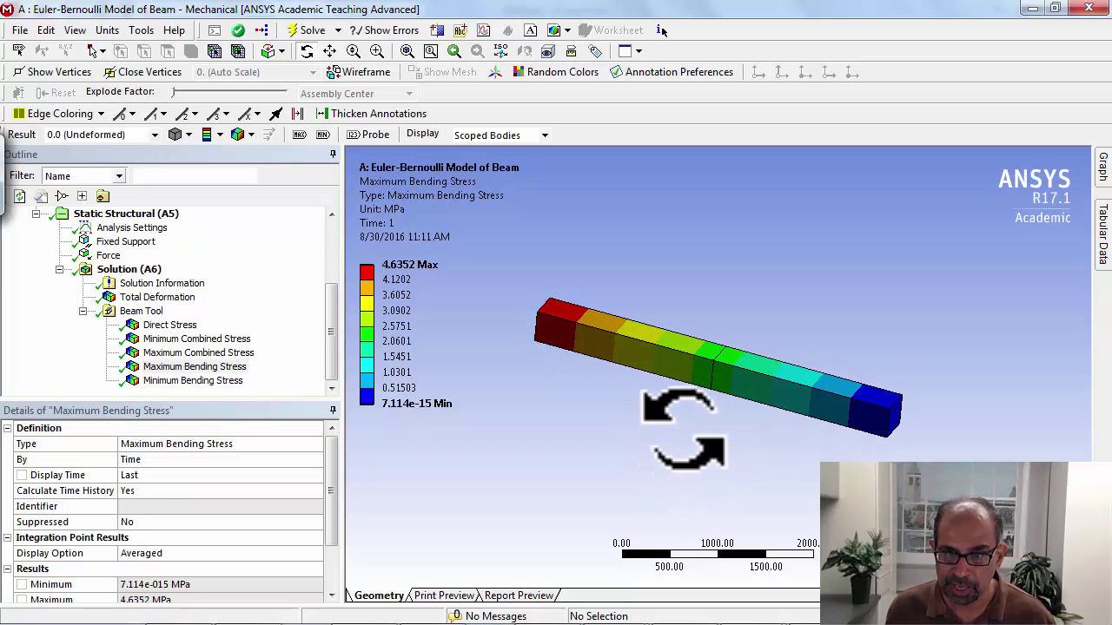
left_click_drag(682, 423, 702, 427)
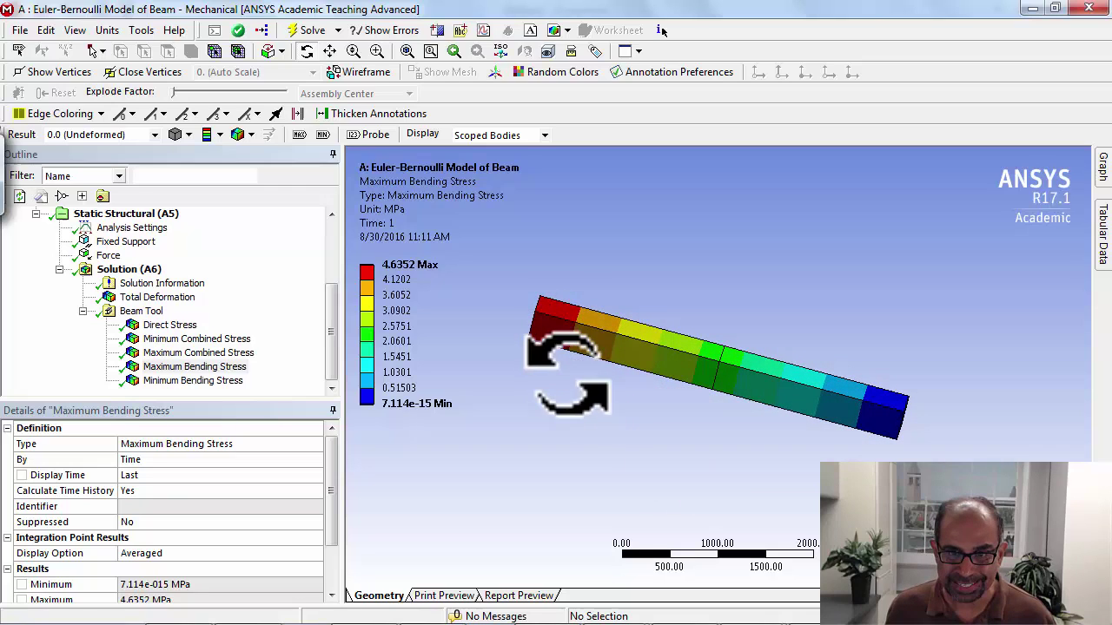
left_click_drag(526, 305, 537, 265)
Orbit to the beam's fixed end and mark the 4.6352 MPa maximum on the legend and top edge.
scroll(631, 374, "up", 5)
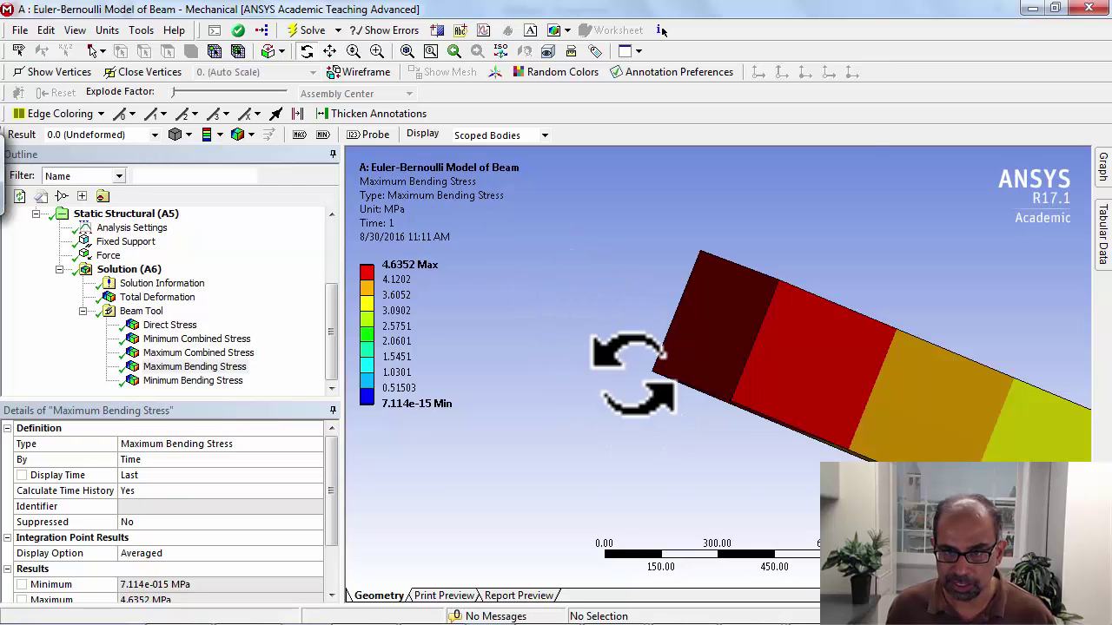
left_click_drag(631, 373, 808, 463)
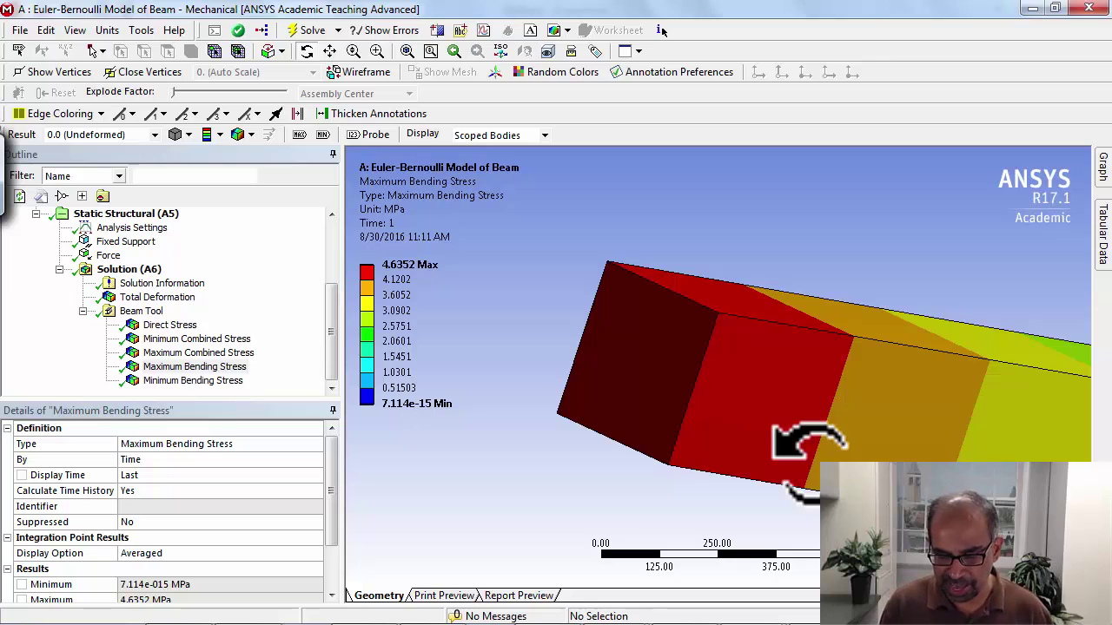
left_click_drag(416, 355, 469, 342)
left_click_drag(428, 280, 443, 272)
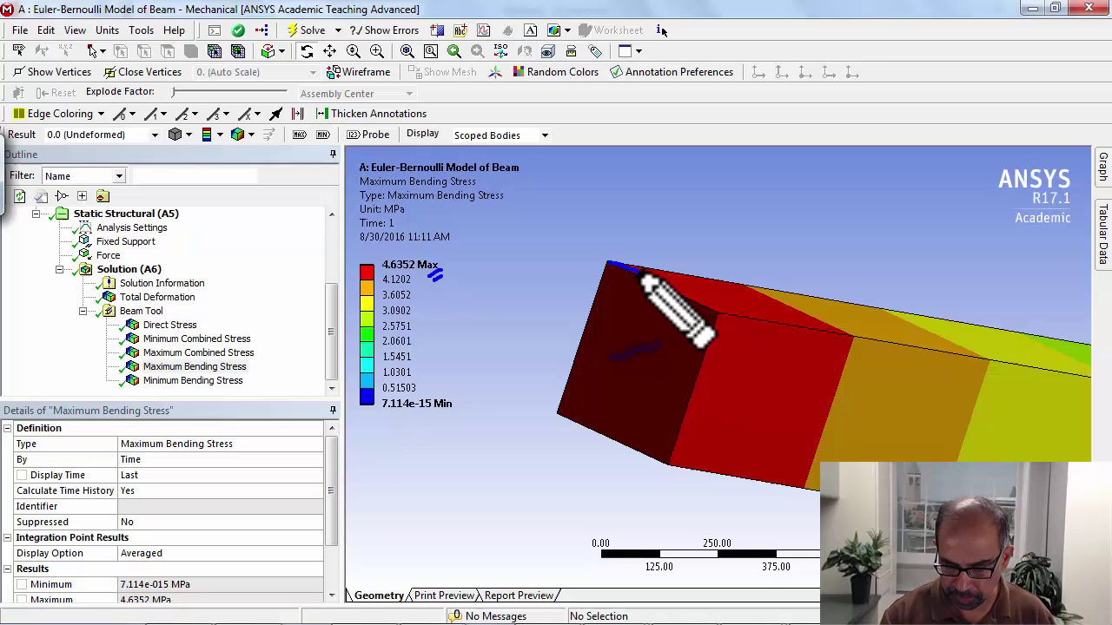
left_click_drag(642, 277, 687, 288)
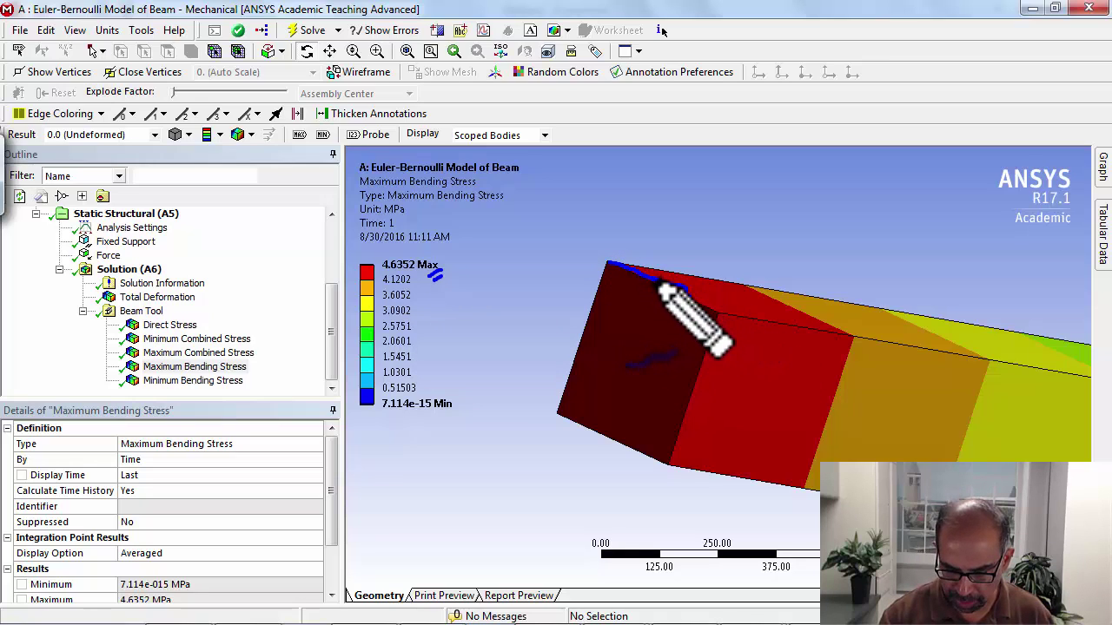
left_click_drag(699, 306, 711, 313)
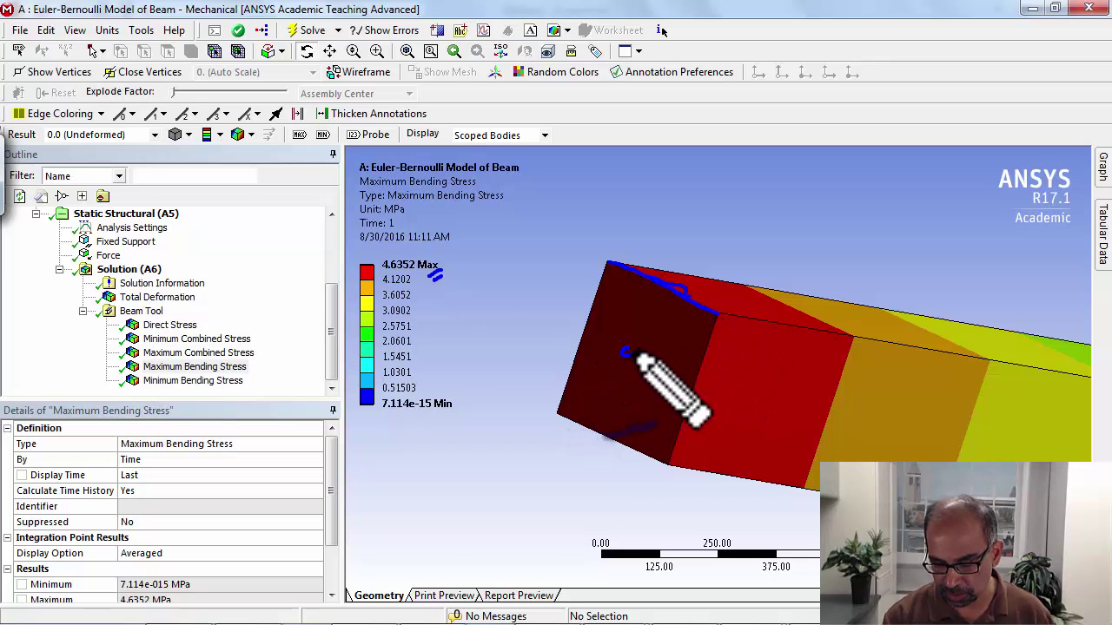
Annotate 0 at the end-face centre and -4.64 MPa at the bottom edge, linking to the top mark.
left_click_drag(635, 357, 633, 348)
mouse_move(563, 432)
left_mouse_down()
mouse_move(598, 441)
mouse_move(594, 460)
mouse_move(620, 451)
mouse_move(684, 492)
left_mouse_up()
left_click(608, 454)
left_click_drag(632, 343, 674, 326)
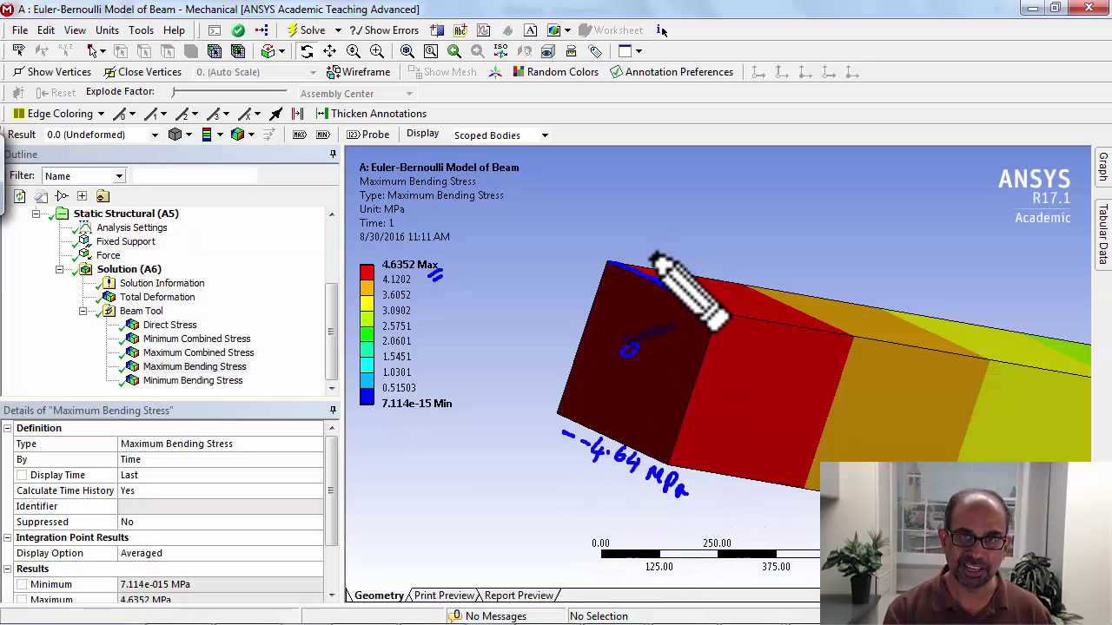
left_click_drag(655, 269, 717, 313)
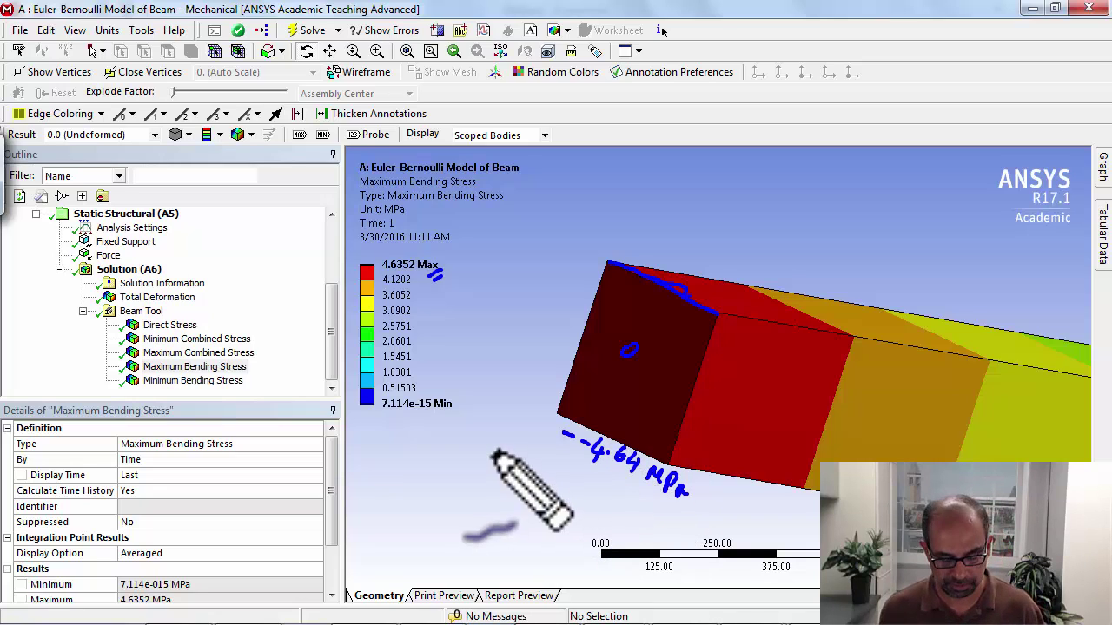
Display the Minimum Bending Stress result, down to -4.6352 MPa, zoomed out to the whole beam.
left_click(193, 381)
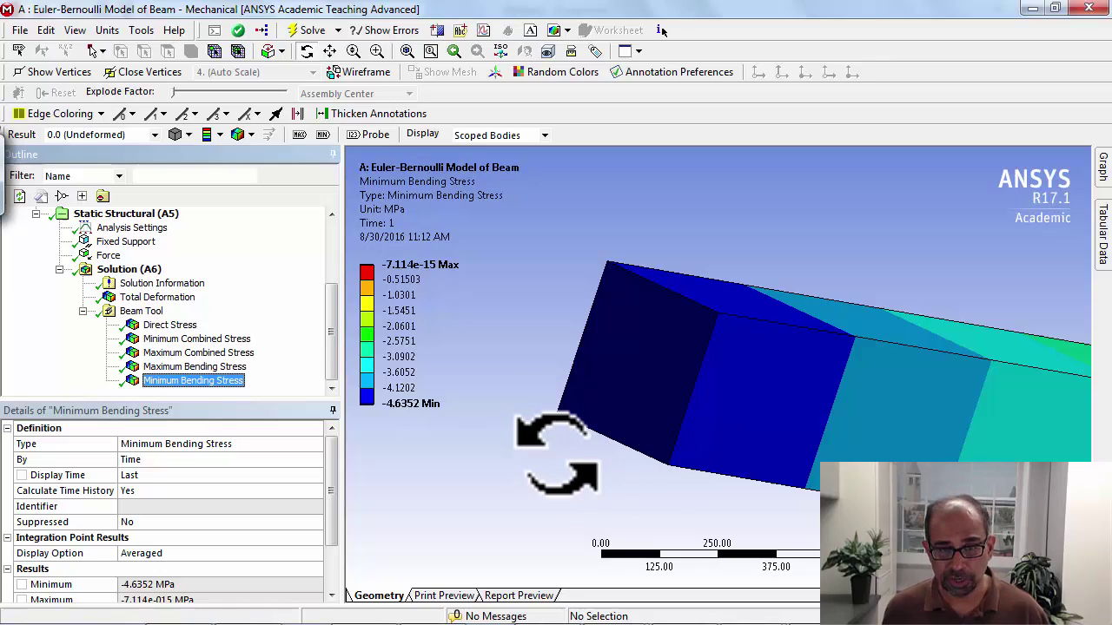
scroll(556, 454, "down", 5)
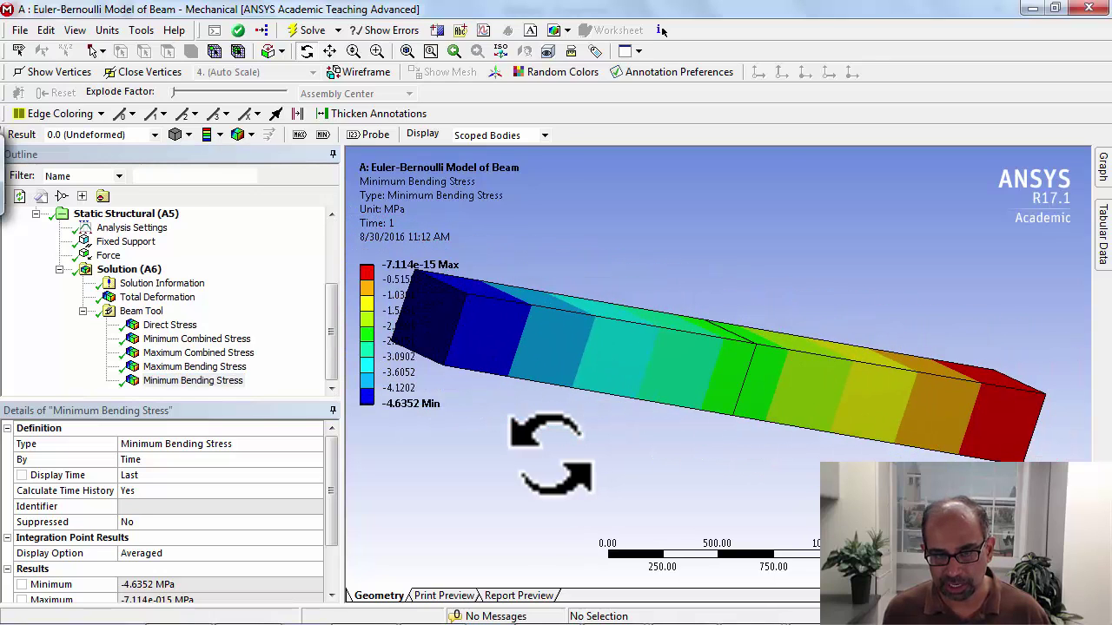
scroll(547, 453, "down", 1)
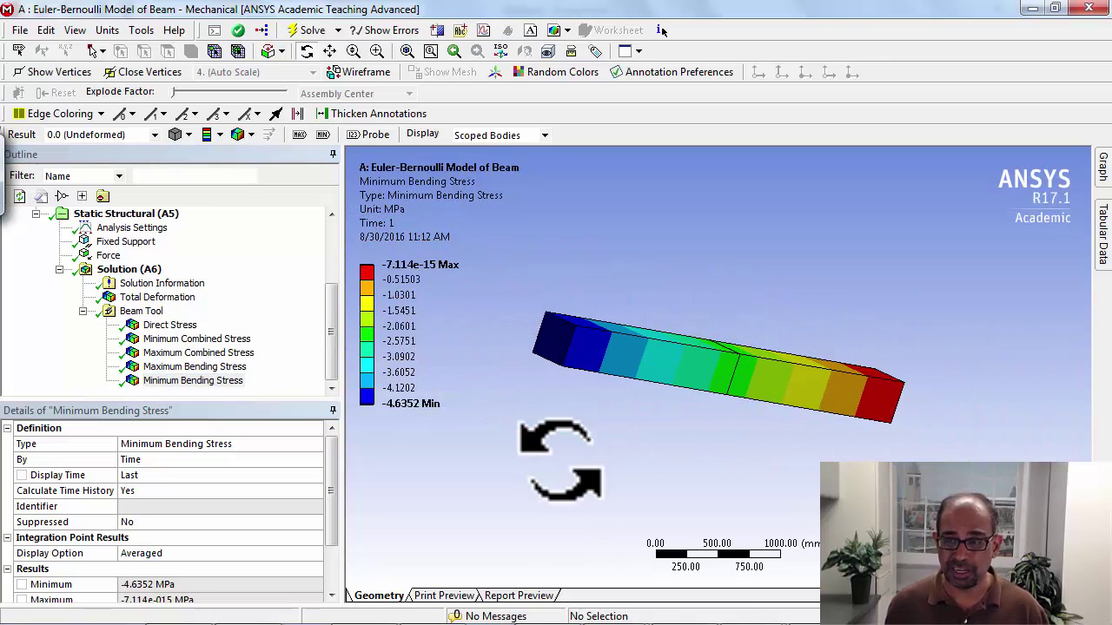
scroll(868, 399, "up", 3)
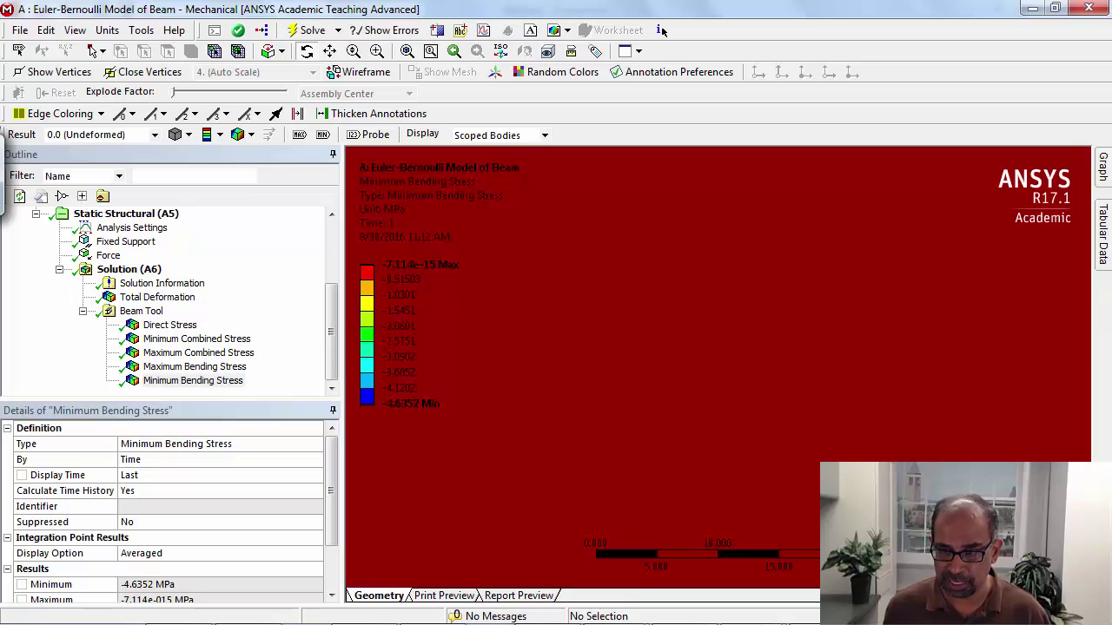
scroll(771, 435, "down", 3)
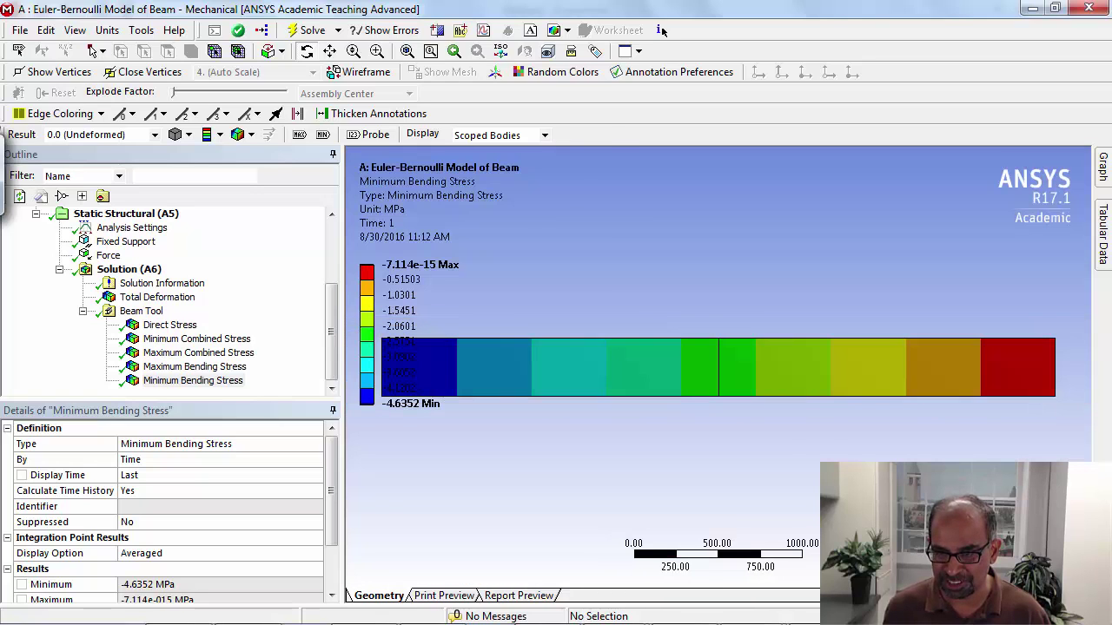
scroll(769, 430, "down", 1)
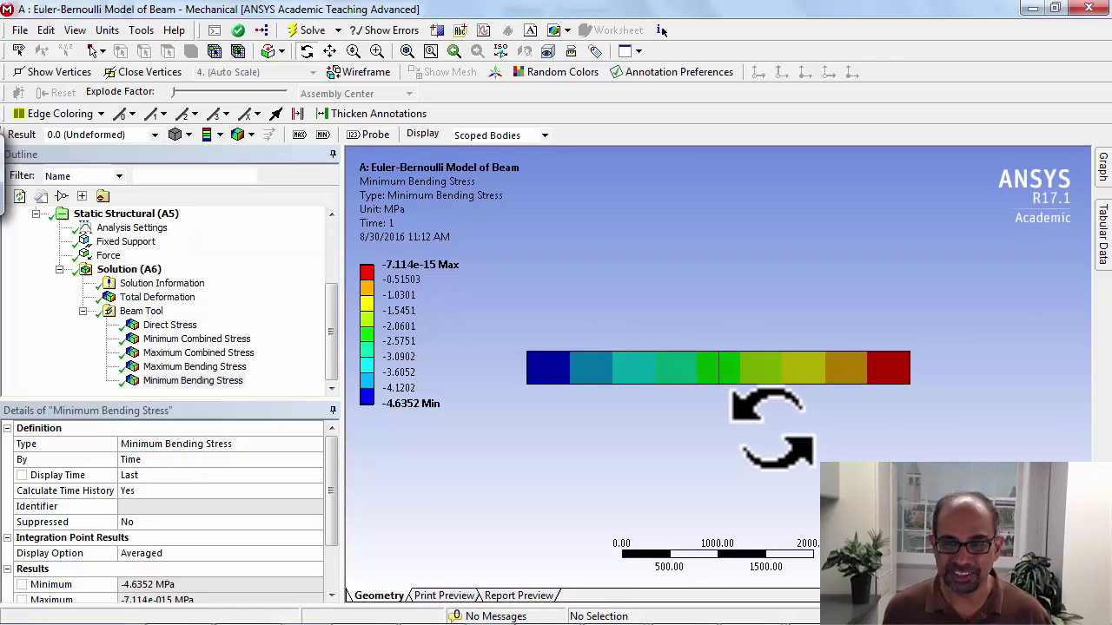